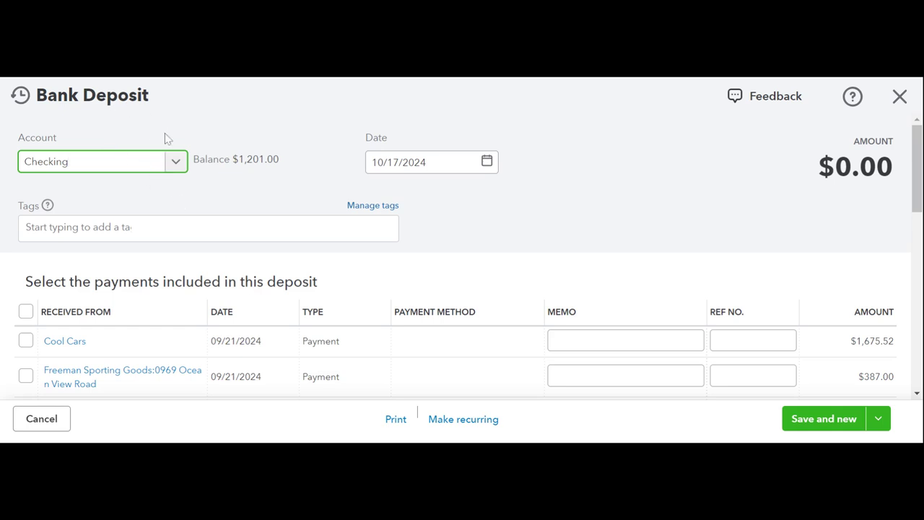
Set the deposit account to Checking and include the Cool Cars, Freeman Sporting Goods and Amy's Bird Sanctuary payments.
left_click(176, 165)
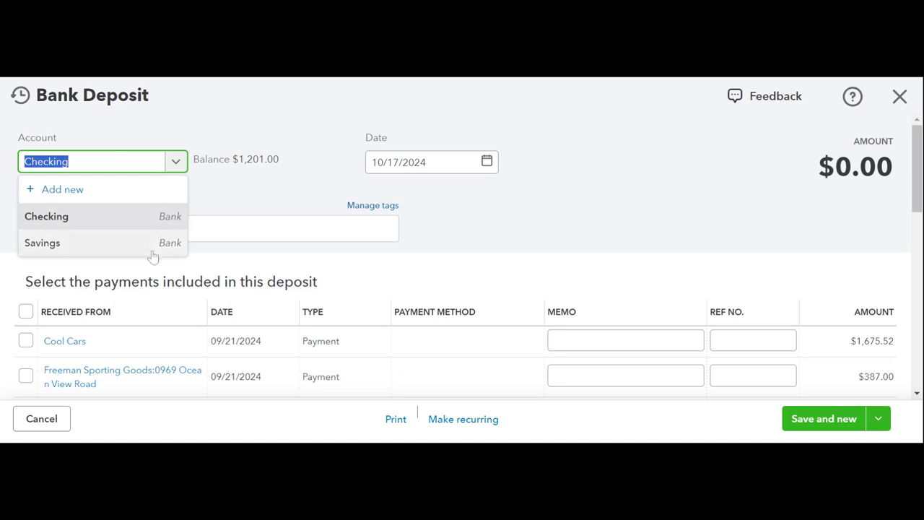
left_click(155, 227)
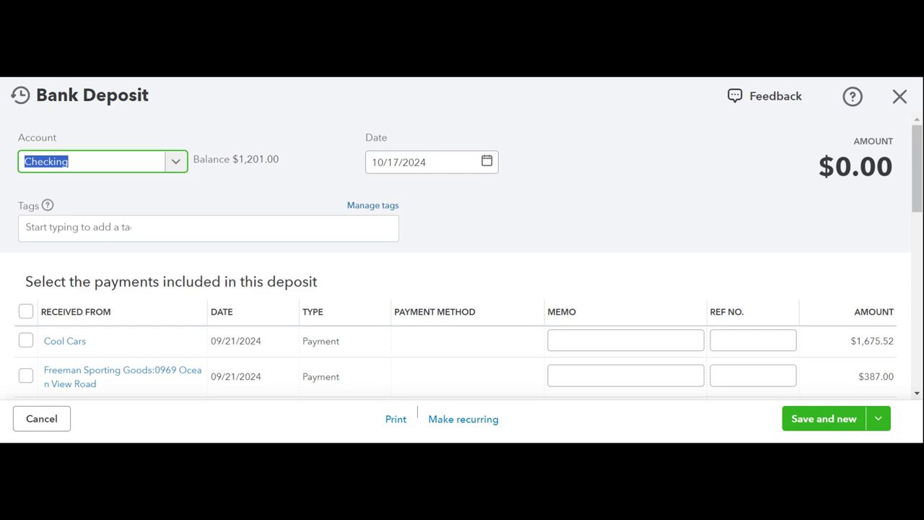
scroll(311, 197, "down", 10)
scroll(311, 197, "up", 5)
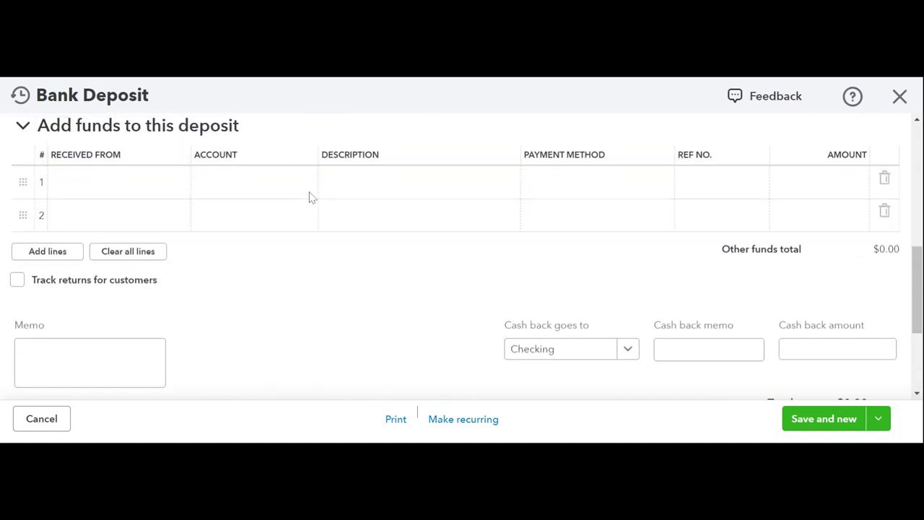
scroll(311, 197, "up", 5)
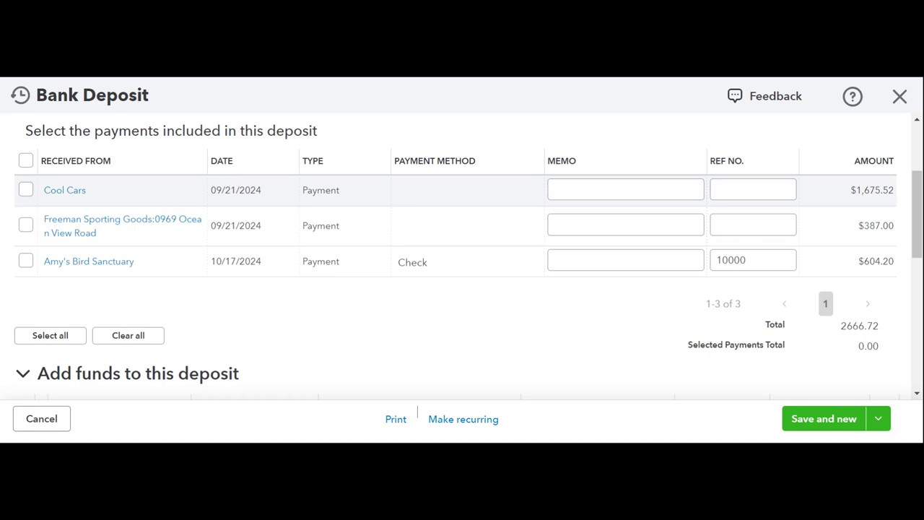
left_click(26, 189)
left_click(26, 225)
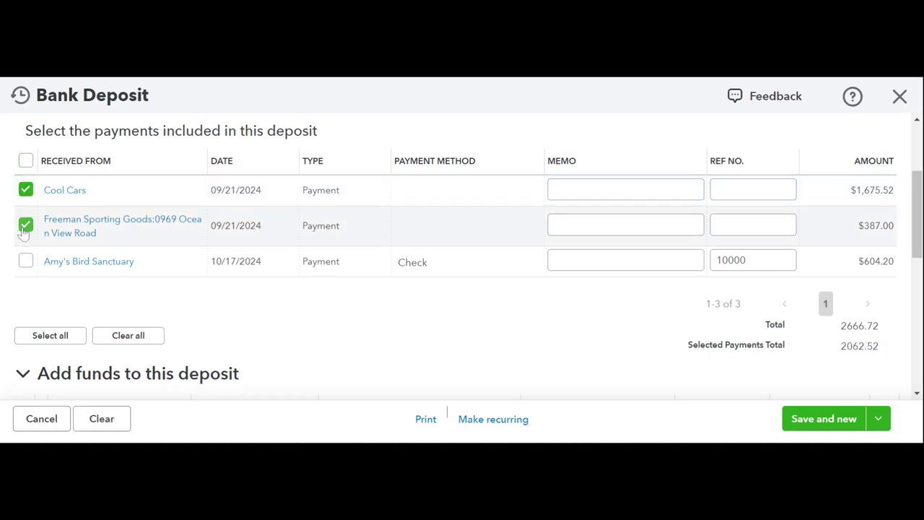
left_click(28, 263)
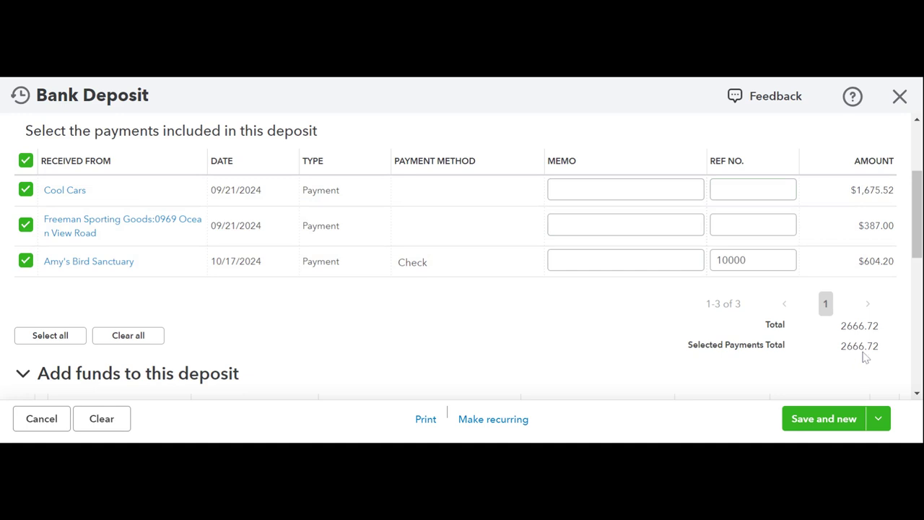
Examine the accounts available as the destination for cash back from the deposit.
scroll(748, 379, "down", 3)
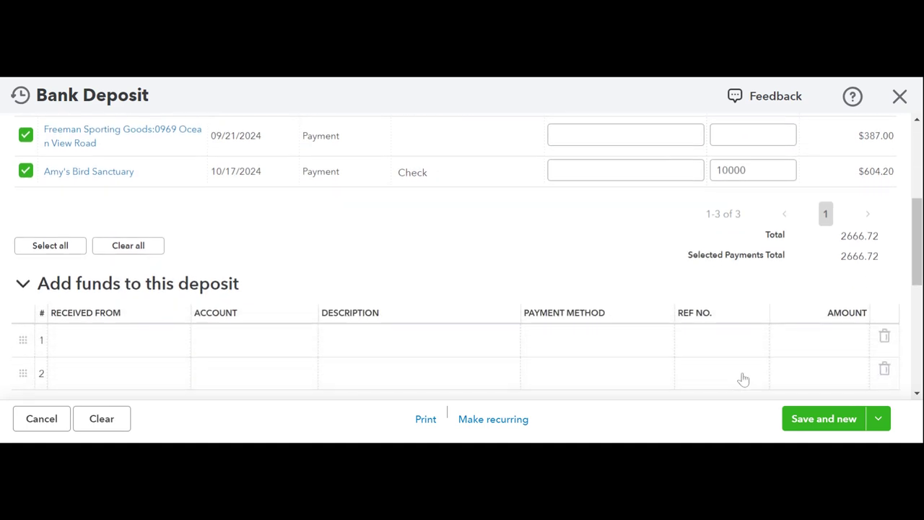
scroll(744, 377, "down", 1)
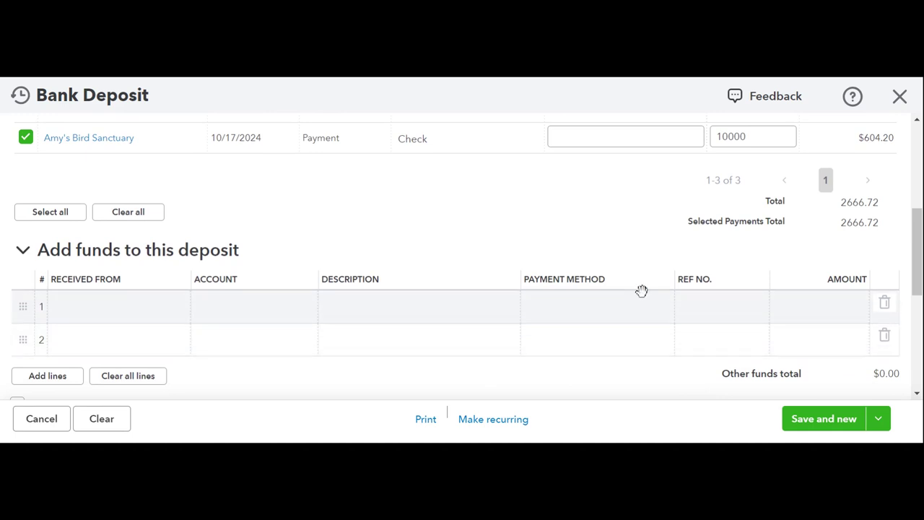
scroll(642, 291, "down", 3)
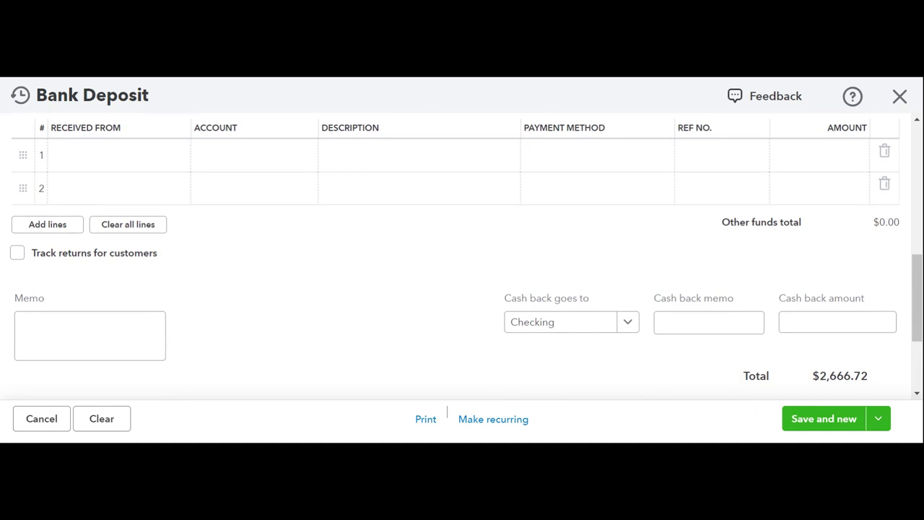
left_click(715, 322)
left_click(627, 322)
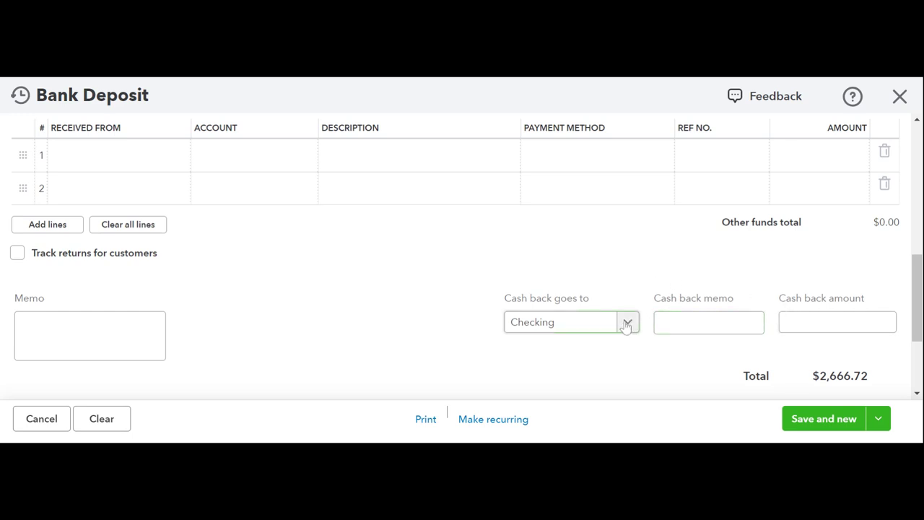
scroll(640, 396, "down", 3)
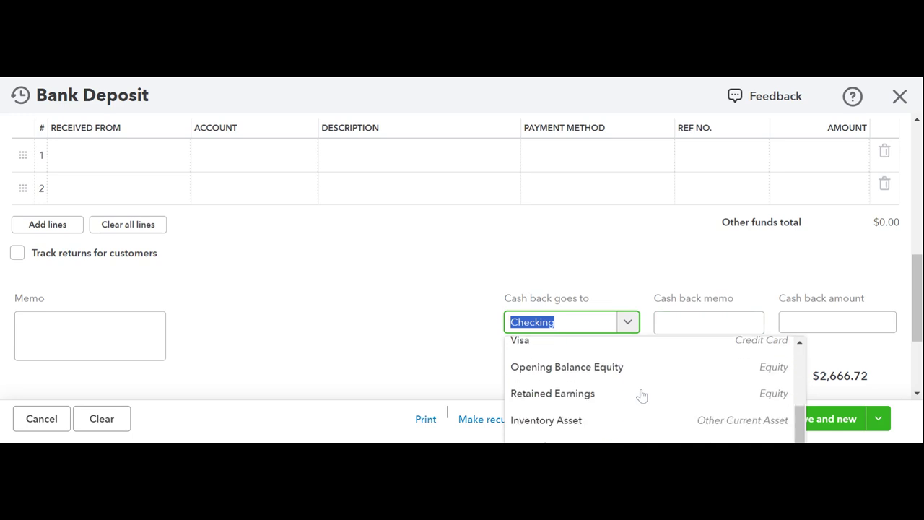
scroll(642, 396, "down", 1)
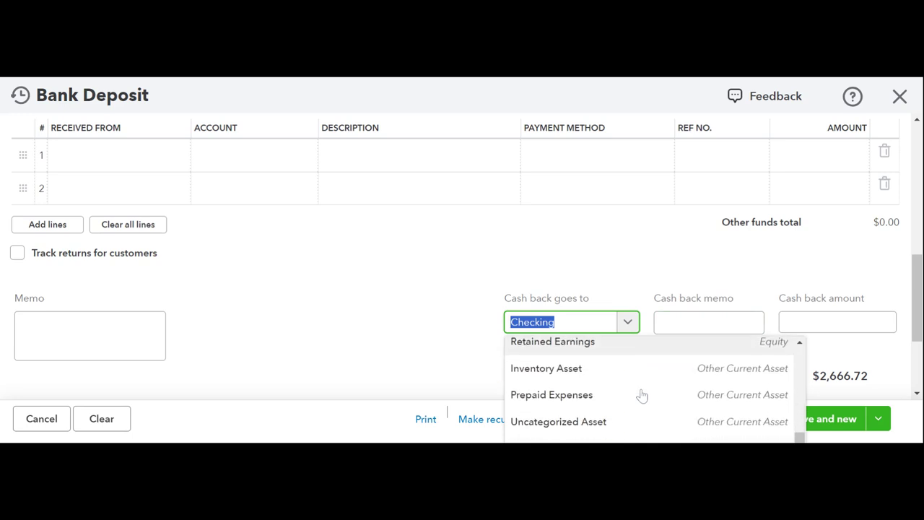
scroll(642, 396, "up", 4)
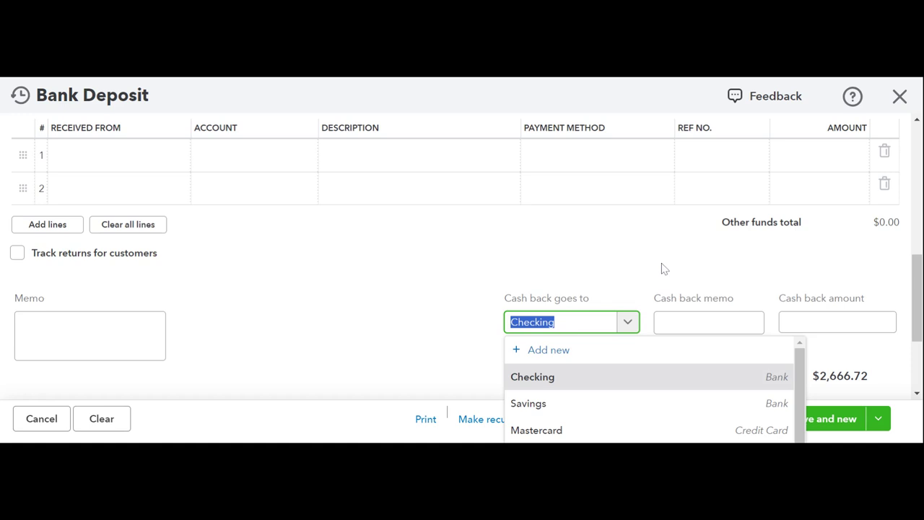
scroll(635, 407, "down", 4)
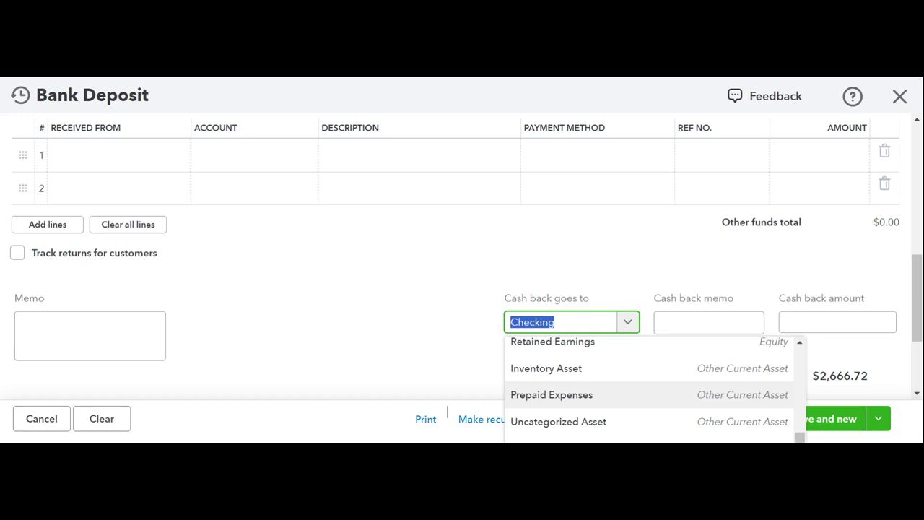
scroll(635, 407, "up", 5)
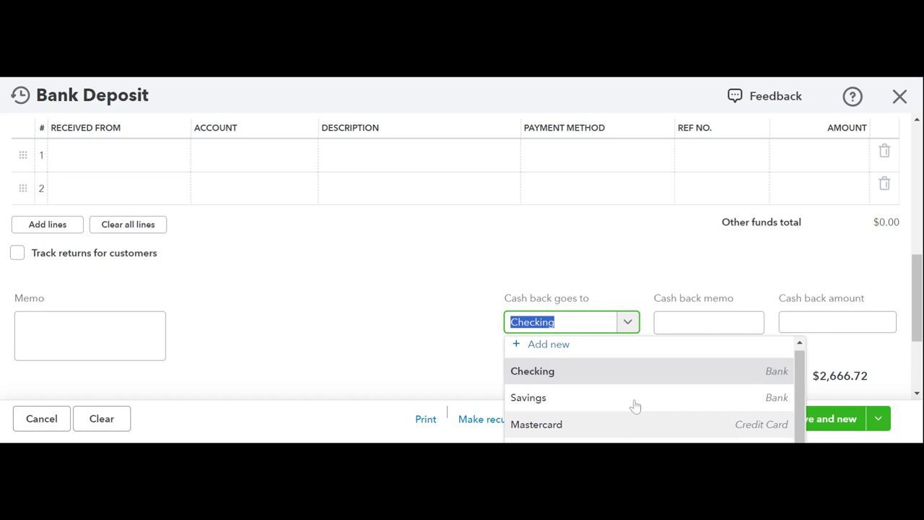
scroll(634, 407, "down", 3)
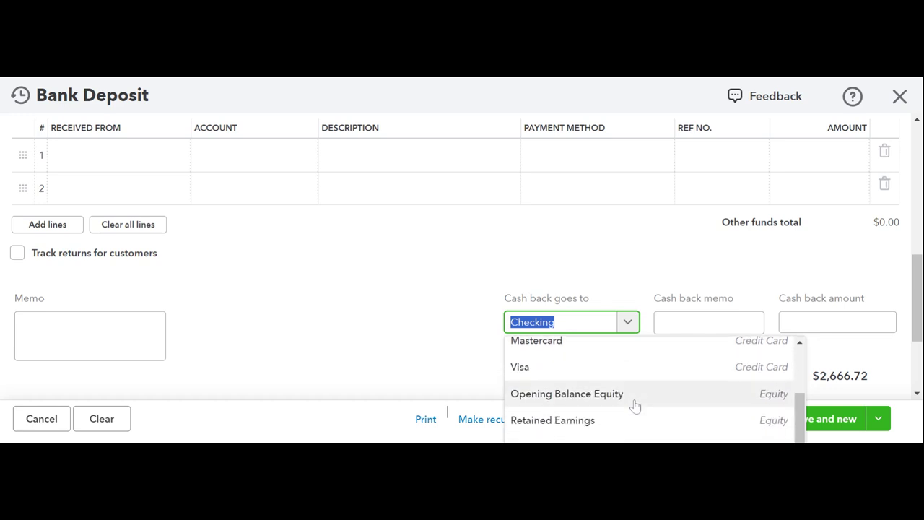
scroll(634, 407, "up", 3)
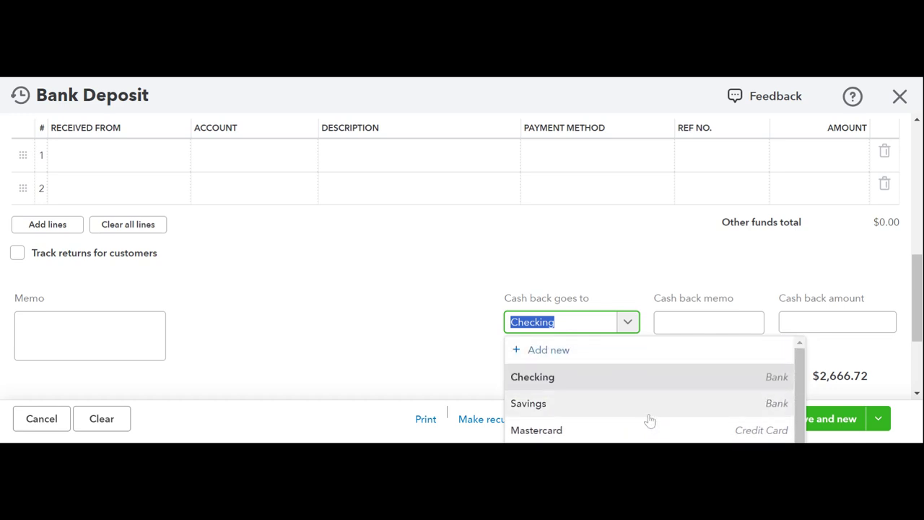
scroll(635, 407, "down", 5)
scroll(648, 420, "down", 1)
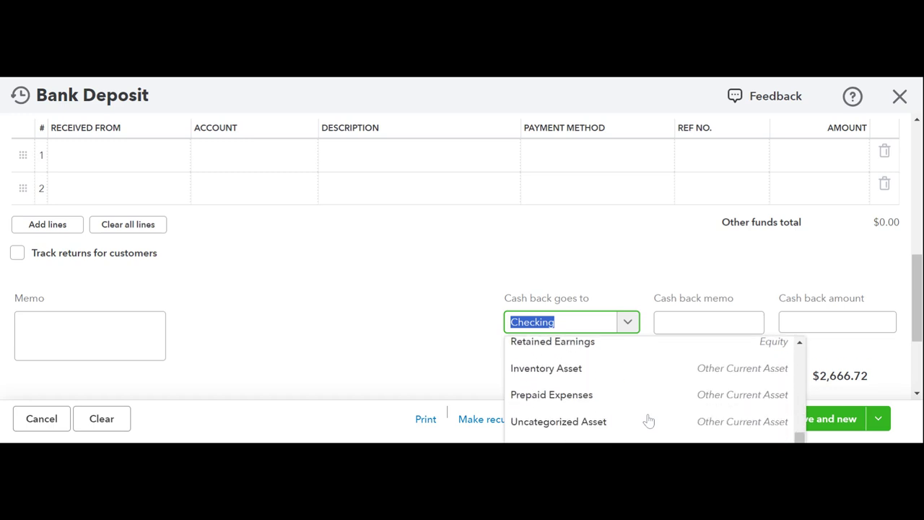
scroll(649, 420, "up", 1)
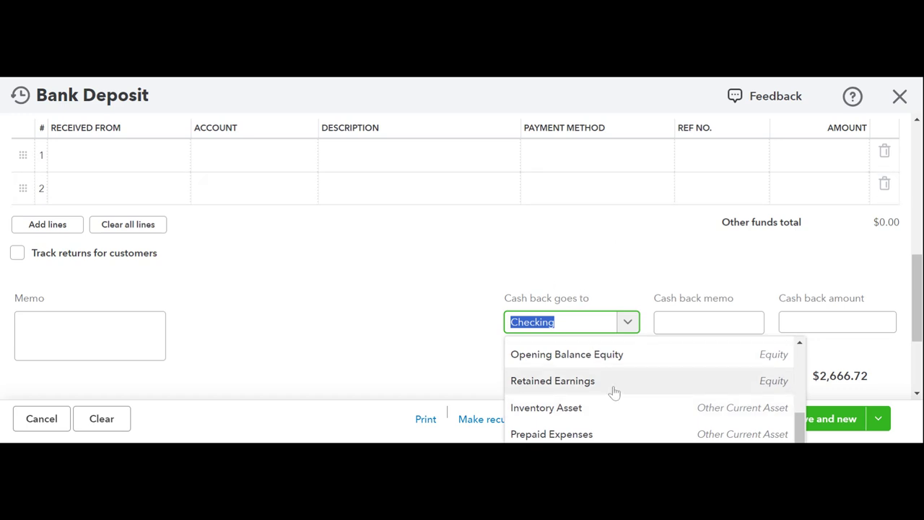
scroll(614, 390, "up", 3)
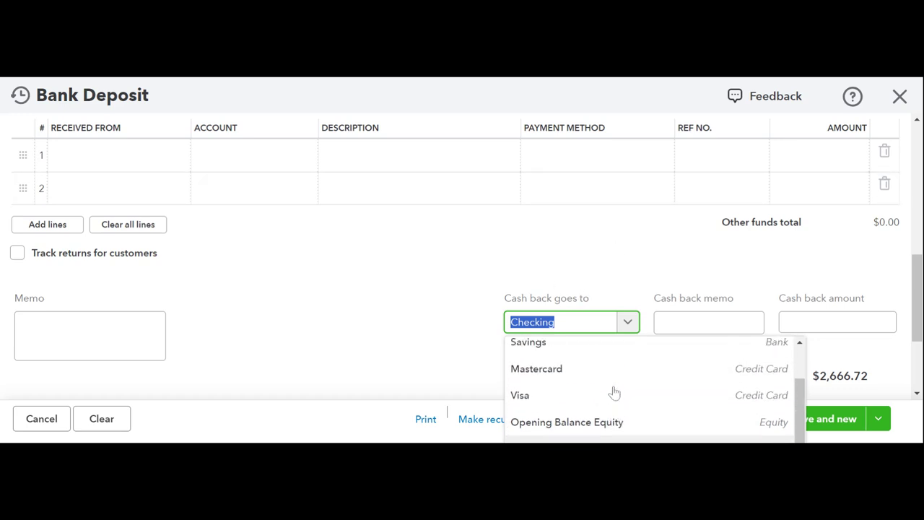
scroll(615, 382, "down", 3)
scroll(618, 368, "up", 4)
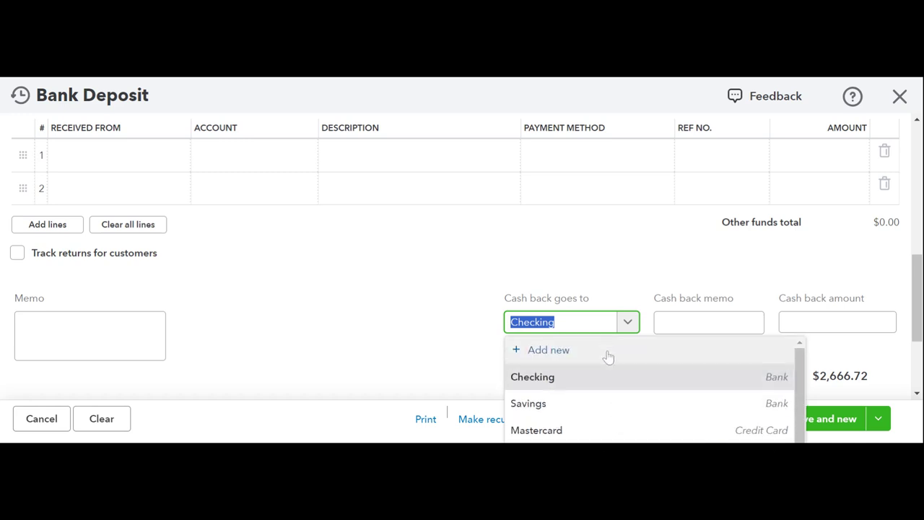
Start a new account for the cash back with account type Equity and detail type Owner's Equity.
key("Escape")
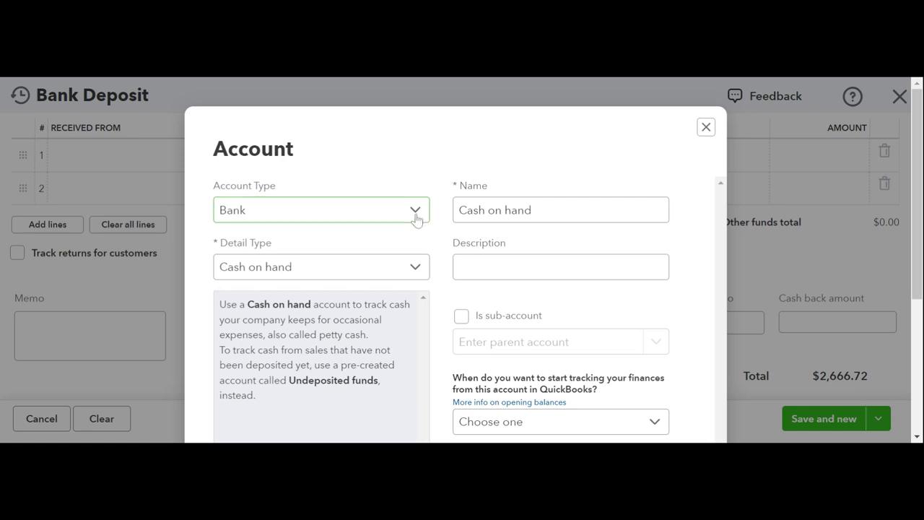
scroll(384, 266, "down", 2)
scroll(387, 268, "up", 2)
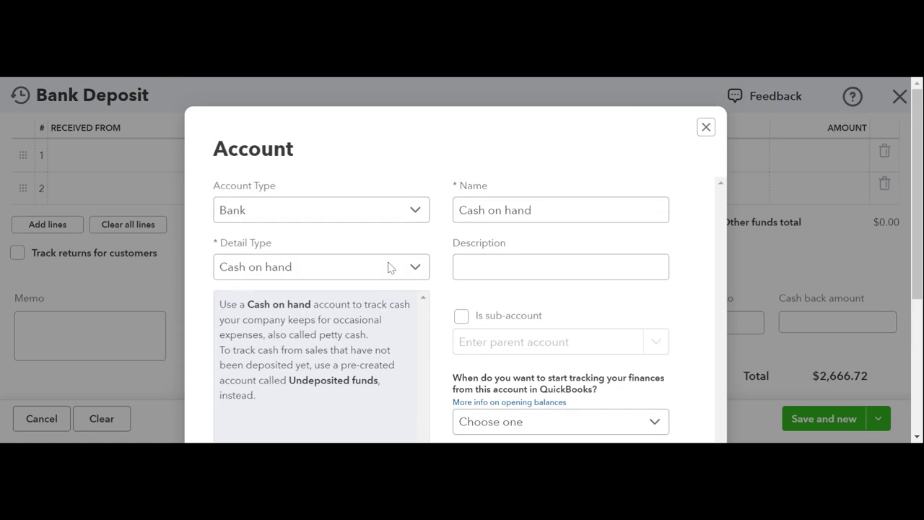
left_click(397, 266)
left_click(398, 265)
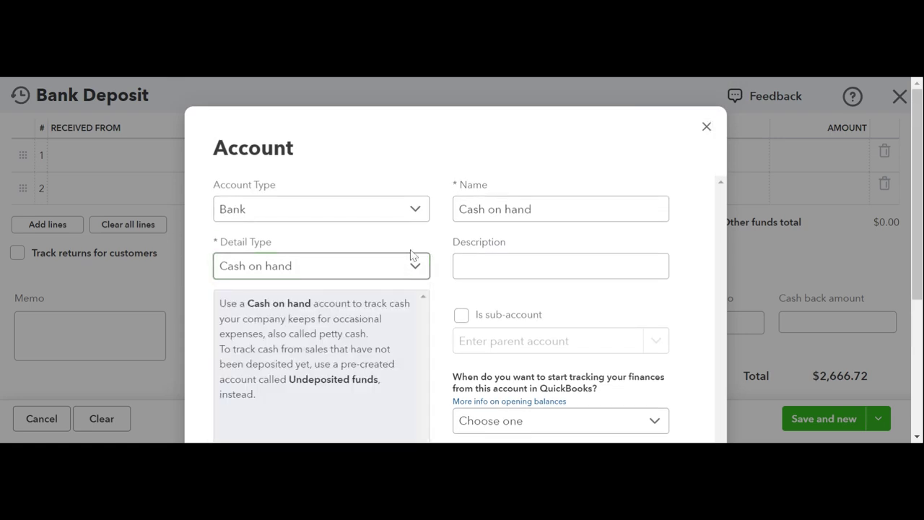
left_click(413, 215)
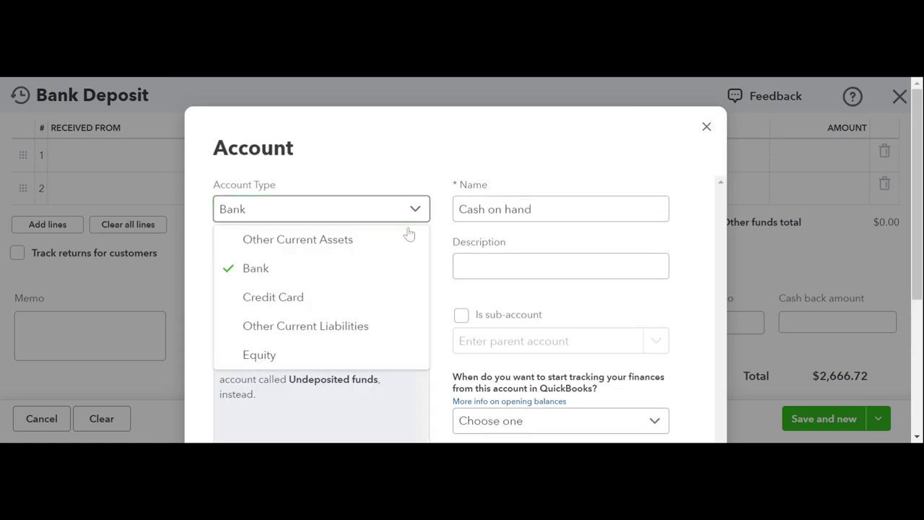
left_click(317, 356)
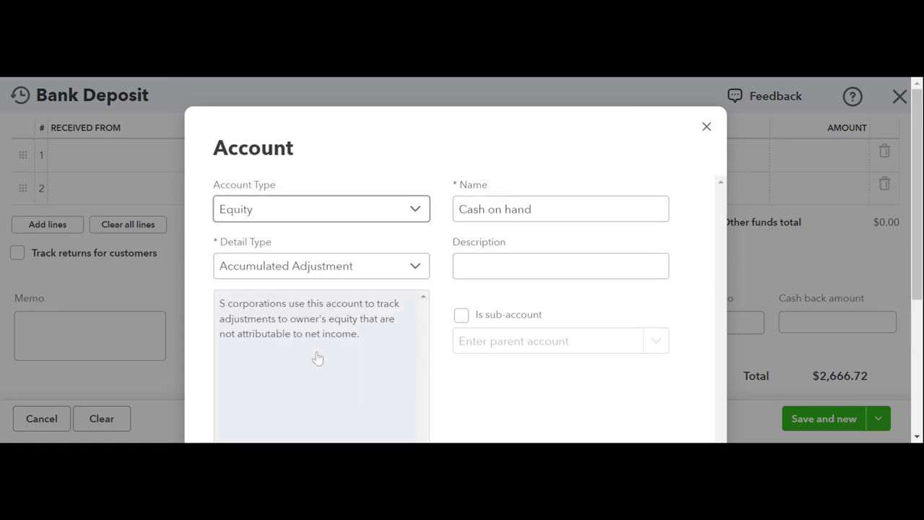
left_click(384, 267)
scroll(352, 366, "down", 3)
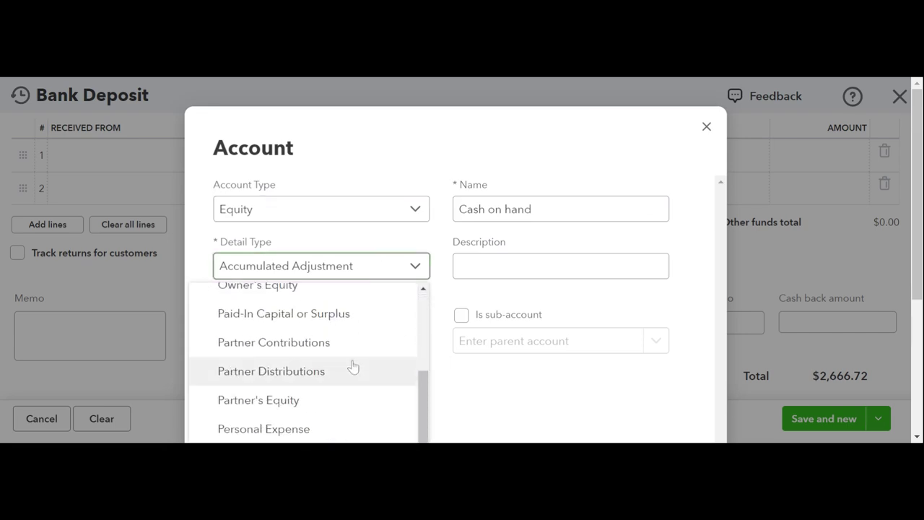
left_click(349, 307)
Name the new equity account "Owner's Draw".
left_click_drag(533, 208, 414, 230)
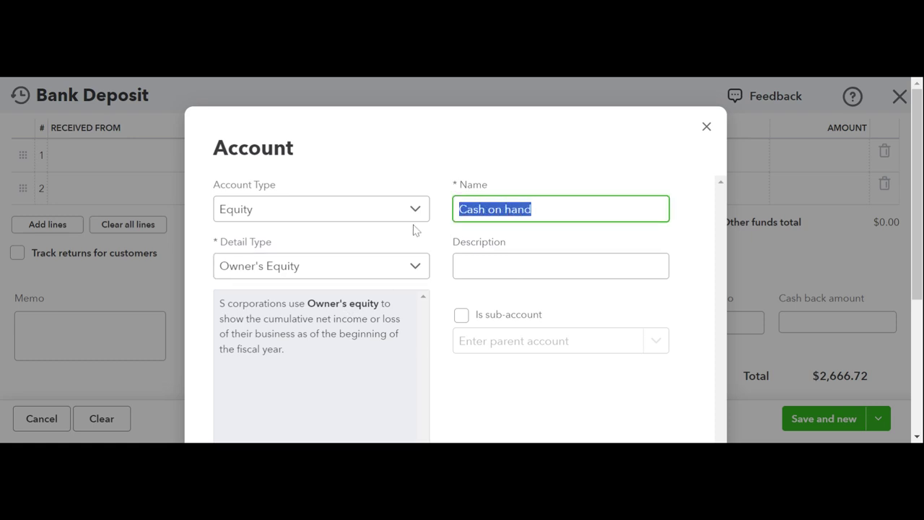
type("Owners")
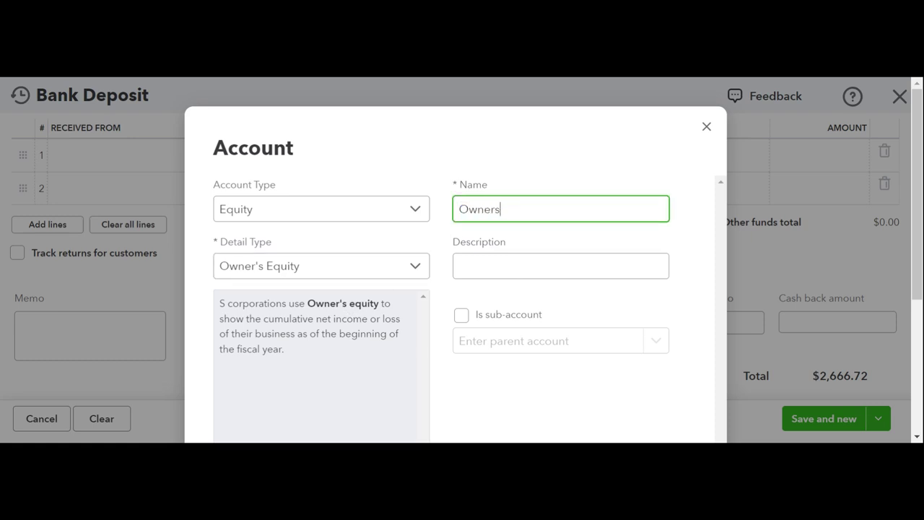
key("BackSpace")
type("'s Draw")
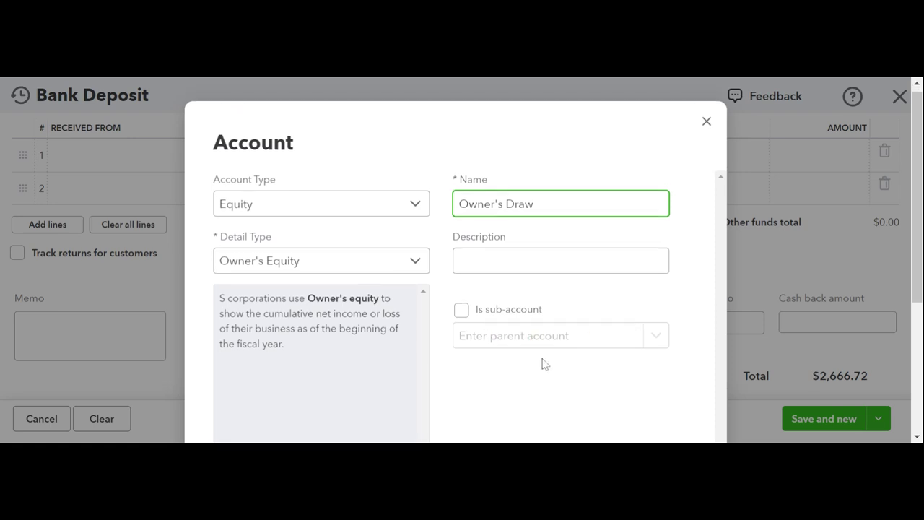
scroll(544, 364, "down", 5)
scroll(546, 364, "up", 5)
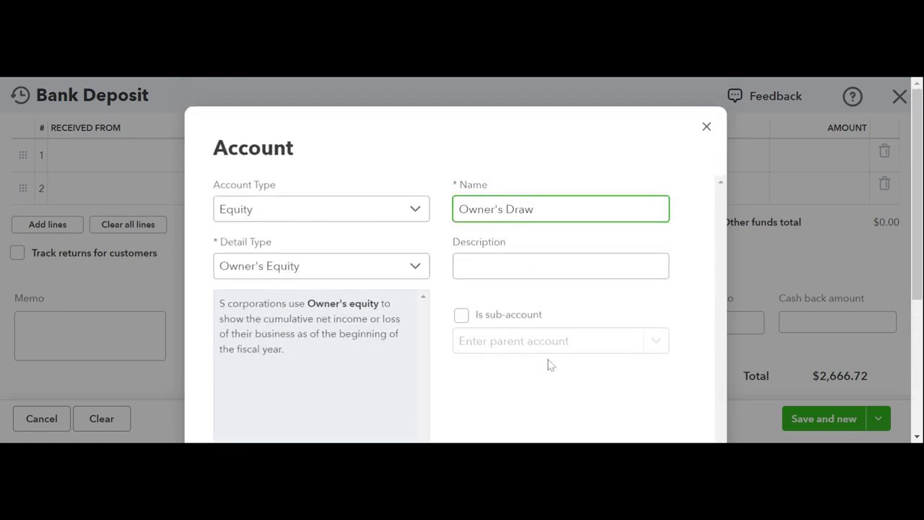
Try to make the new account a sub-account, looking for a parent account with "Owner" in its name.
left_click(462, 315)
left_click(499, 348)
type("own")
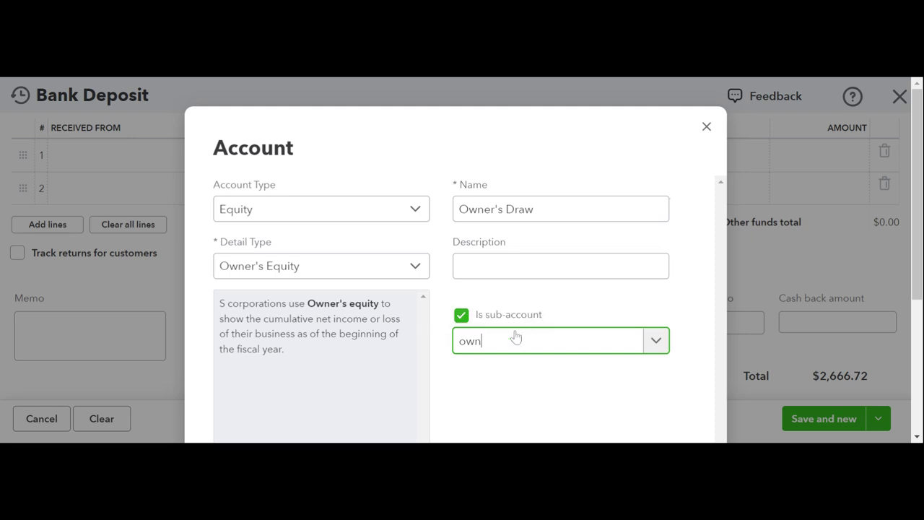
key("BackSpace")
key("BackSpace")
key("BackSpace")
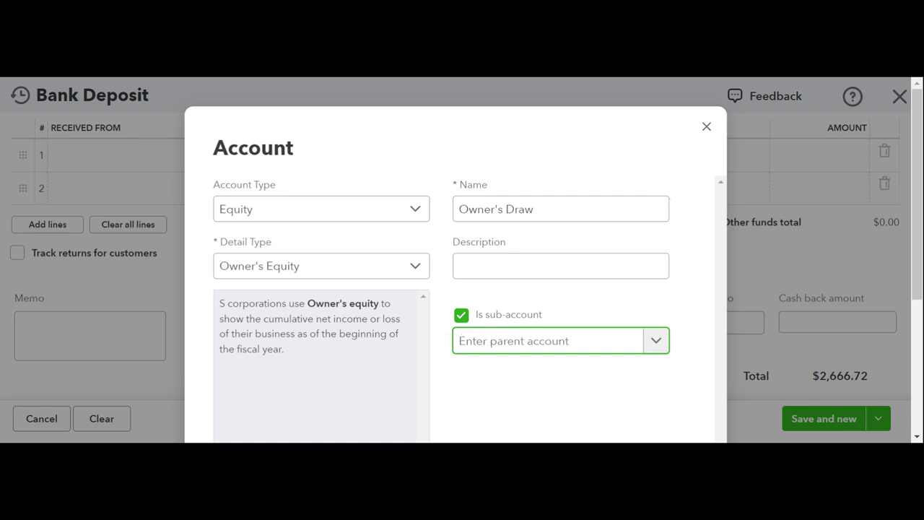
type("Owner")
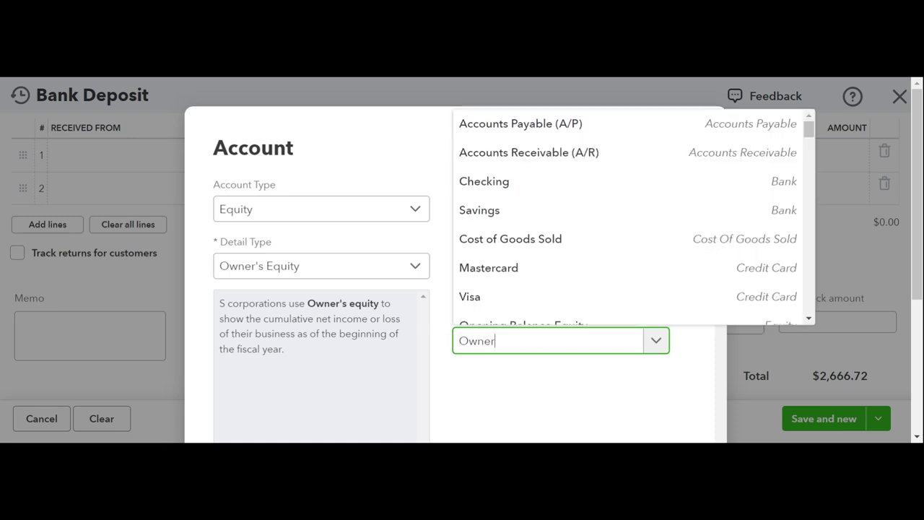
left_click(462, 315)
Turn off the sub-account option for the new Owner's Draw account, then save and close it.
scroll(582, 370, "down", 1)
scroll(581, 369, "down", 3)
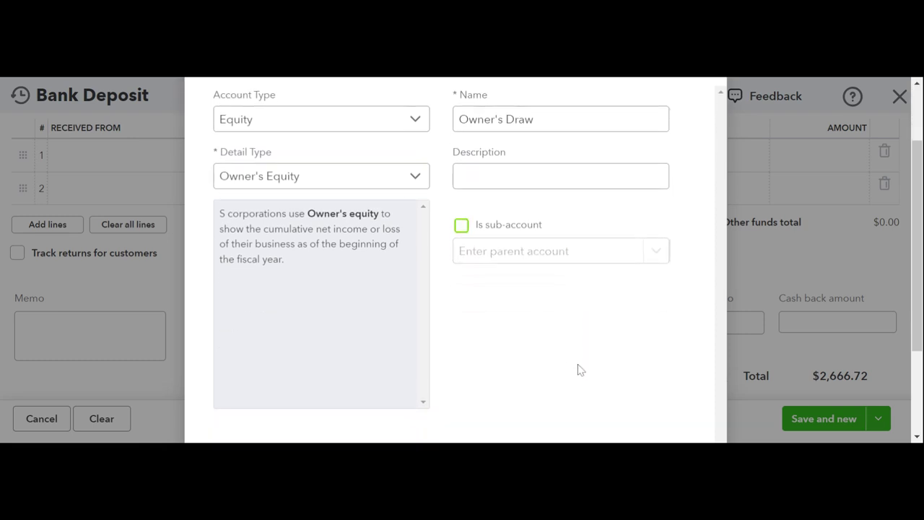
scroll(578, 369, "down", 3)
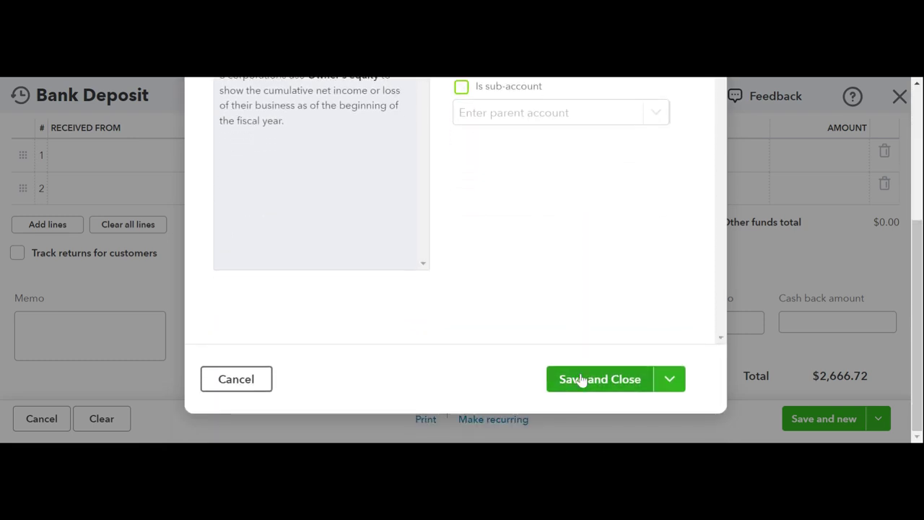
left_click(581, 380)
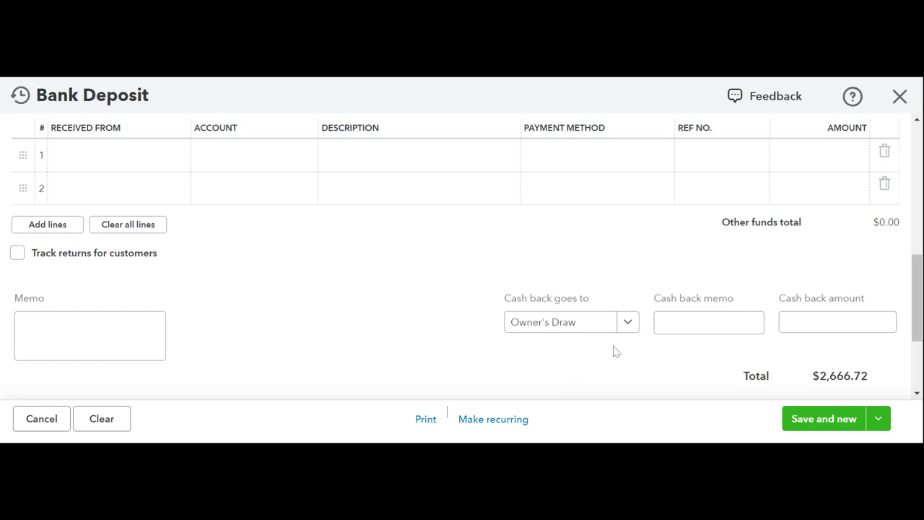
Set a cash back amount of 1000 going to Owner's Draw, and save and close the bank deposit.
left_click(626, 324)
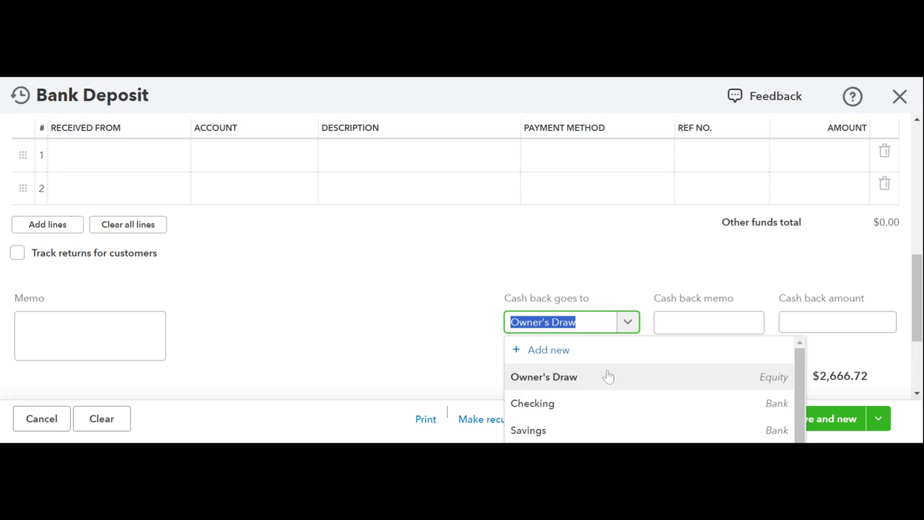
left_click(693, 381)
left_click(784, 320)
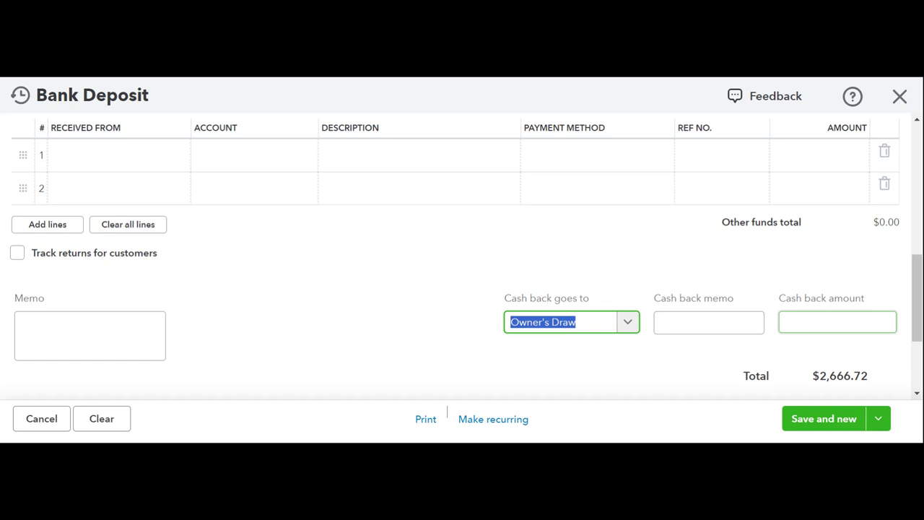
type("1000")
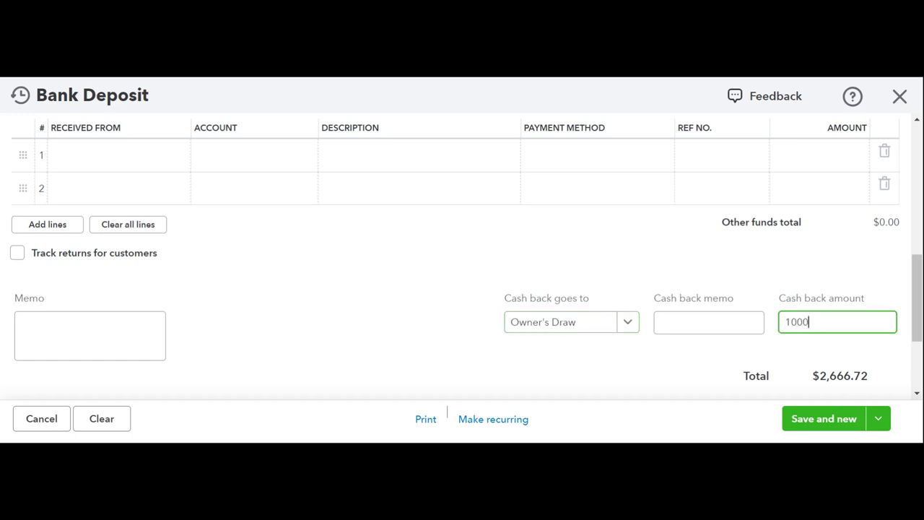
key("Tab")
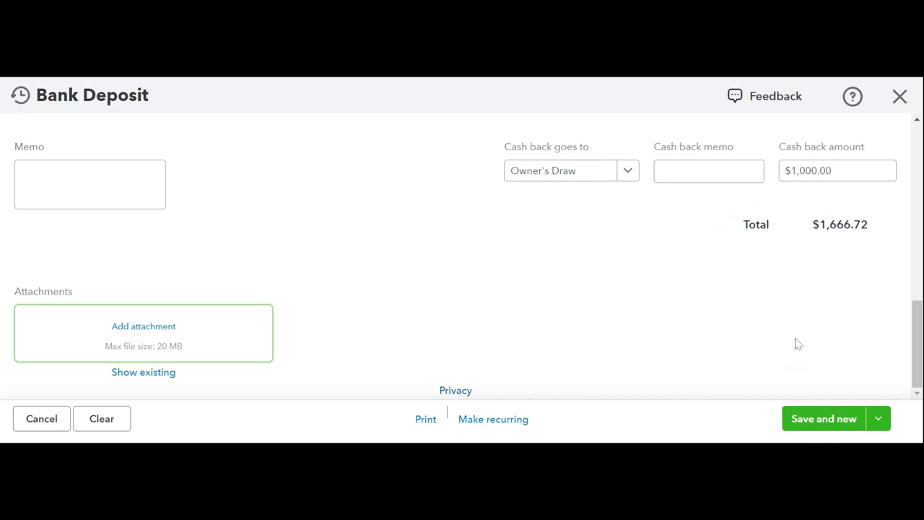
left_click(878, 419)
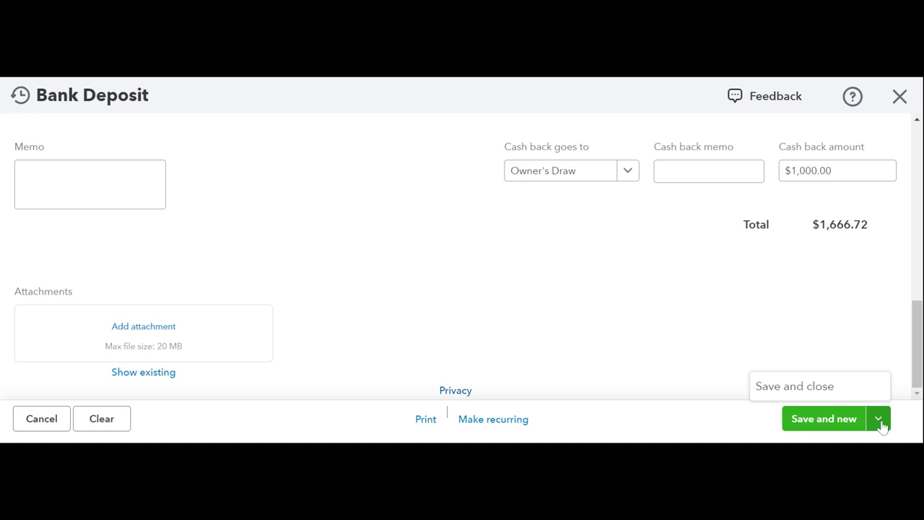
left_click(862, 388)
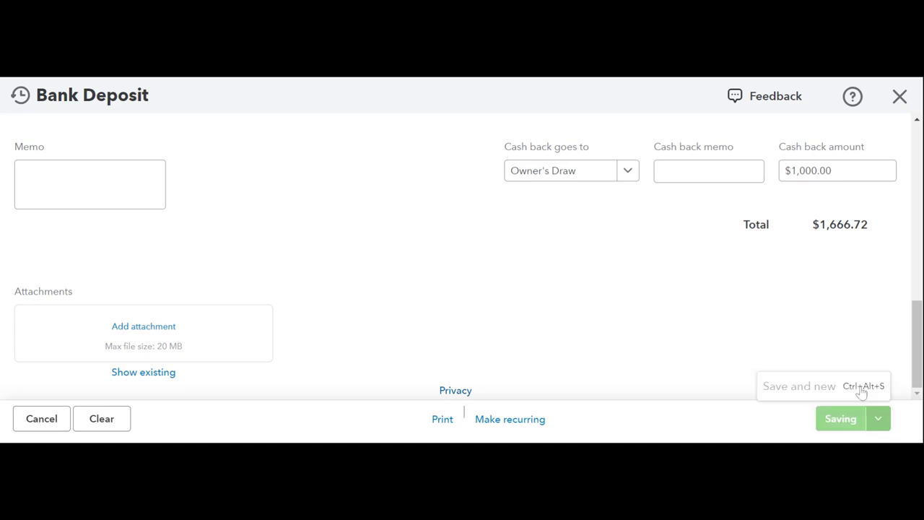